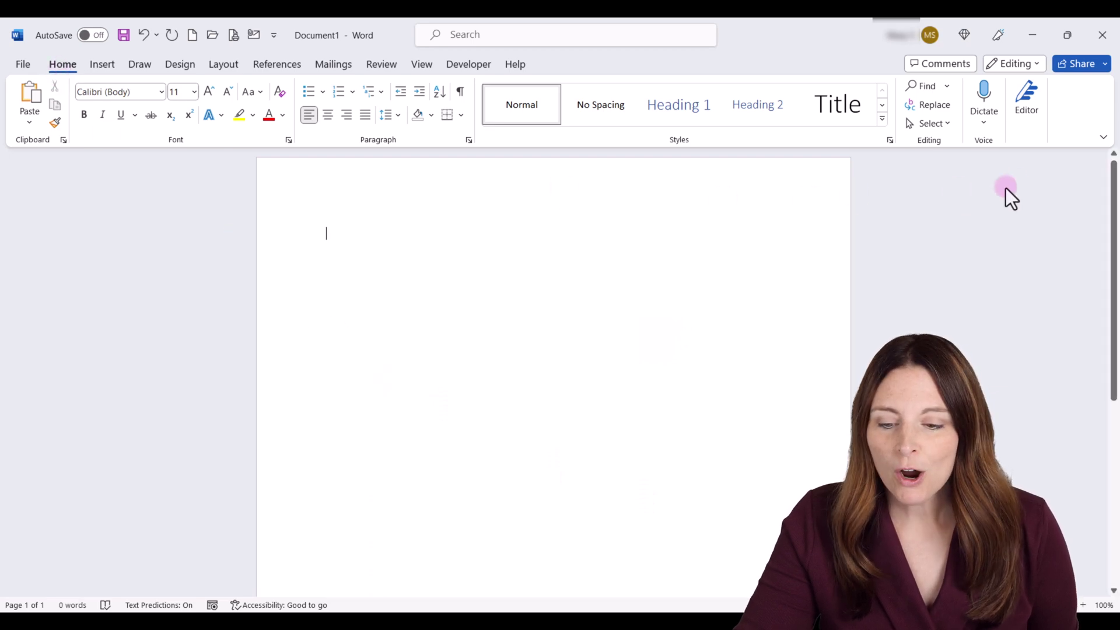
Step: Start Word dictation from the Home tab's Dictate menu, then pause listening on the toolbar
{"action": "left_click", "coordinate": [989, 126]}
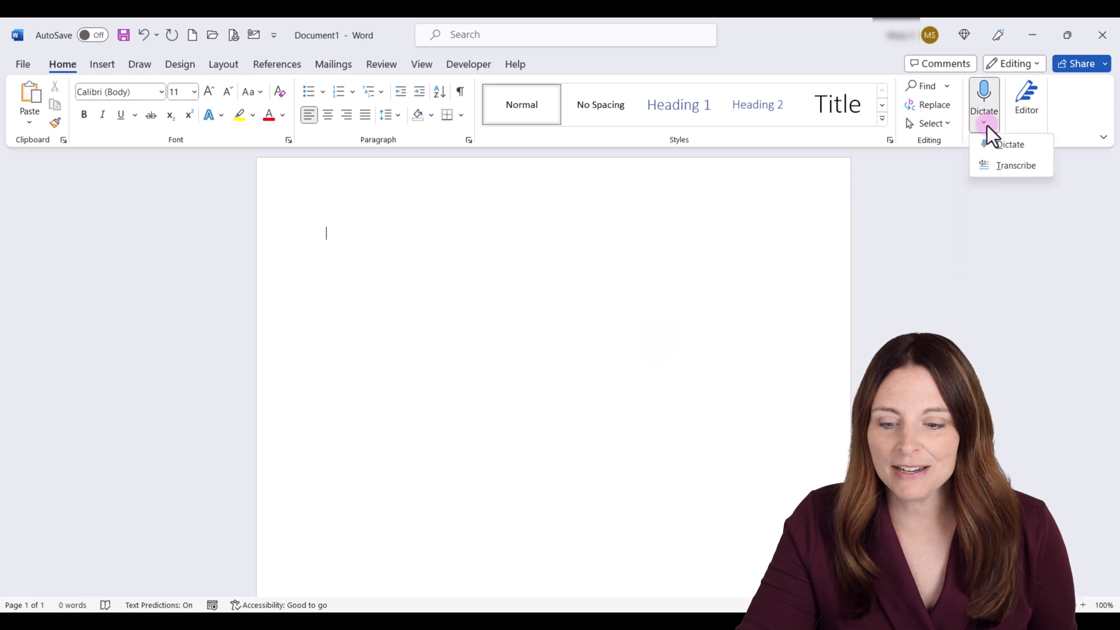
{"action": "left_click", "coordinate": [1036, 146]}
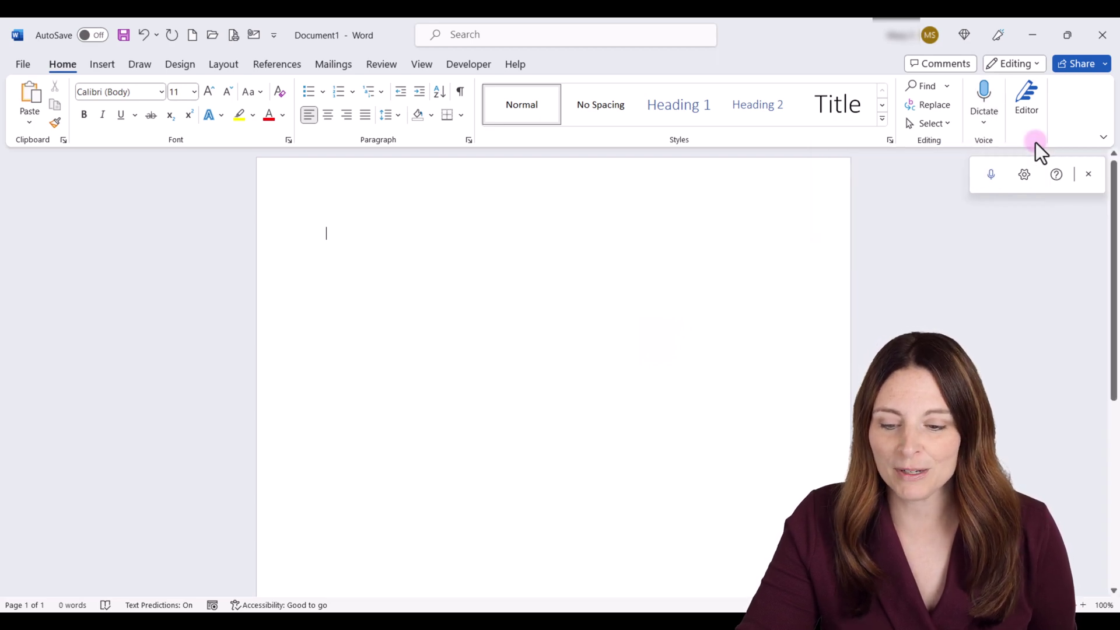
{"action": "left_click", "coordinate": [990, 177]}
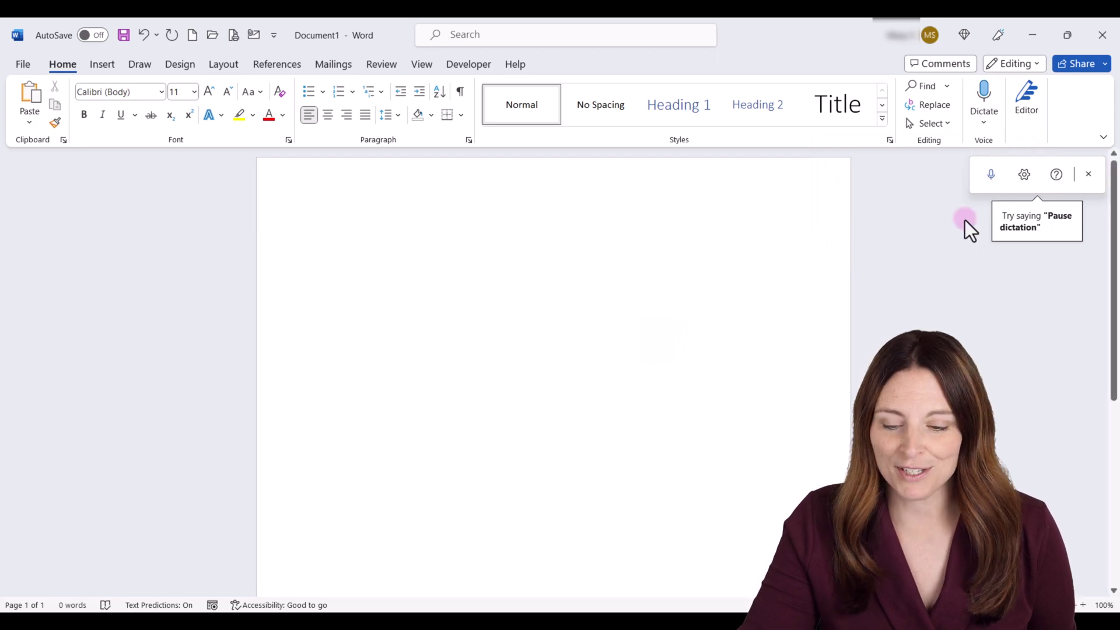
{"action": "left_click", "coordinate": [1026, 182]}
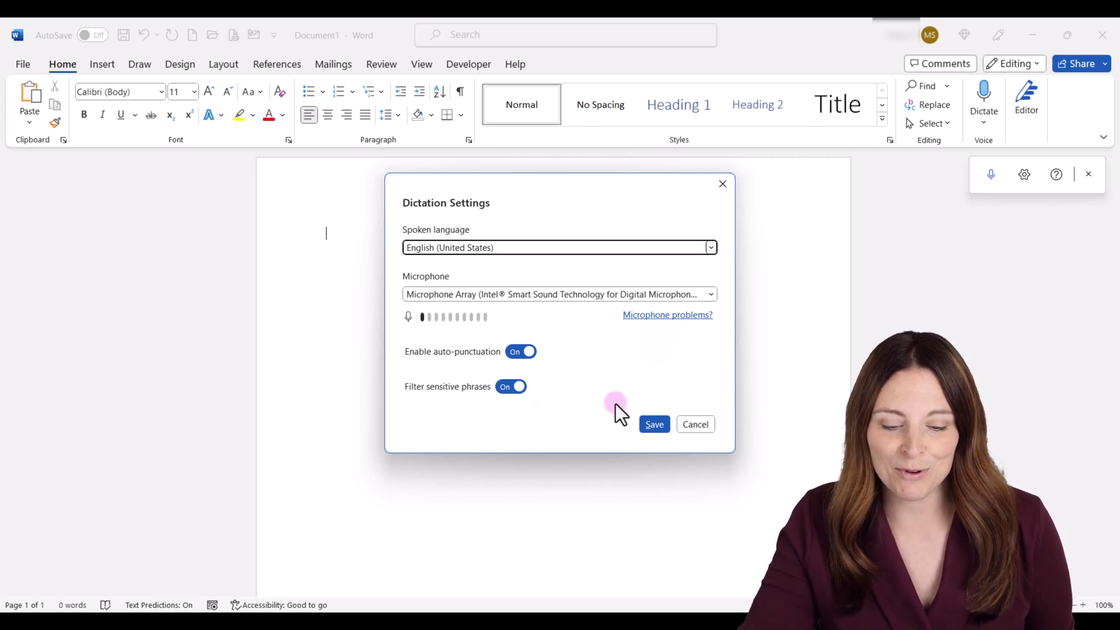
{"action": "left_click", "coordinate": [655, 425]}
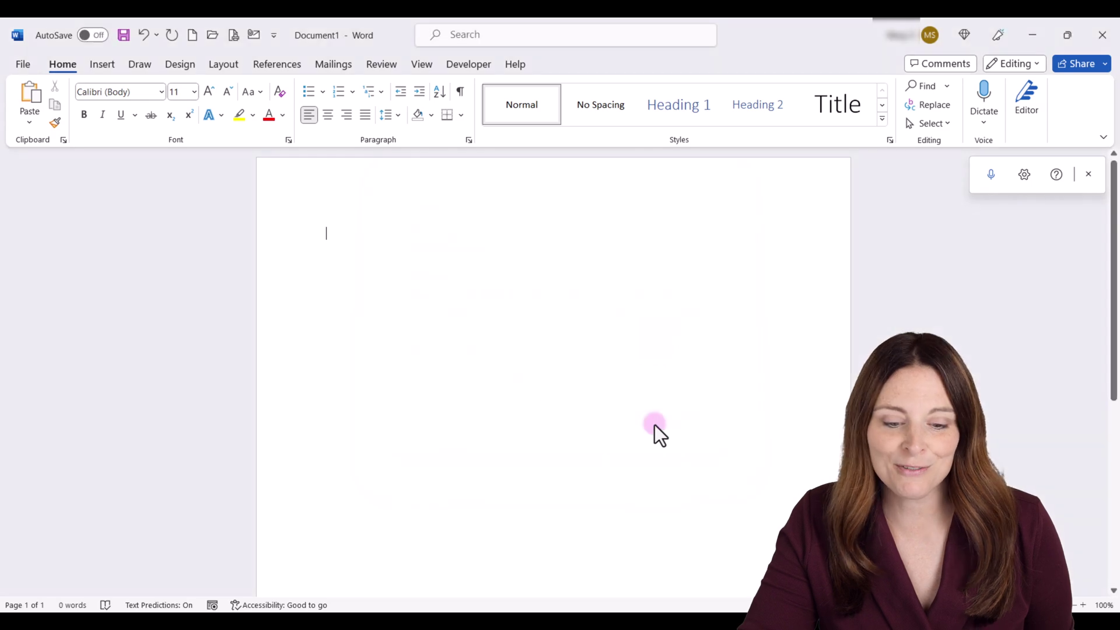
Step: Dictate the July 15th HR to-do intro and three bulleted tasks, ending with updating the employee handbook
{"action": "left_click", "coordinate": [992, 177]}
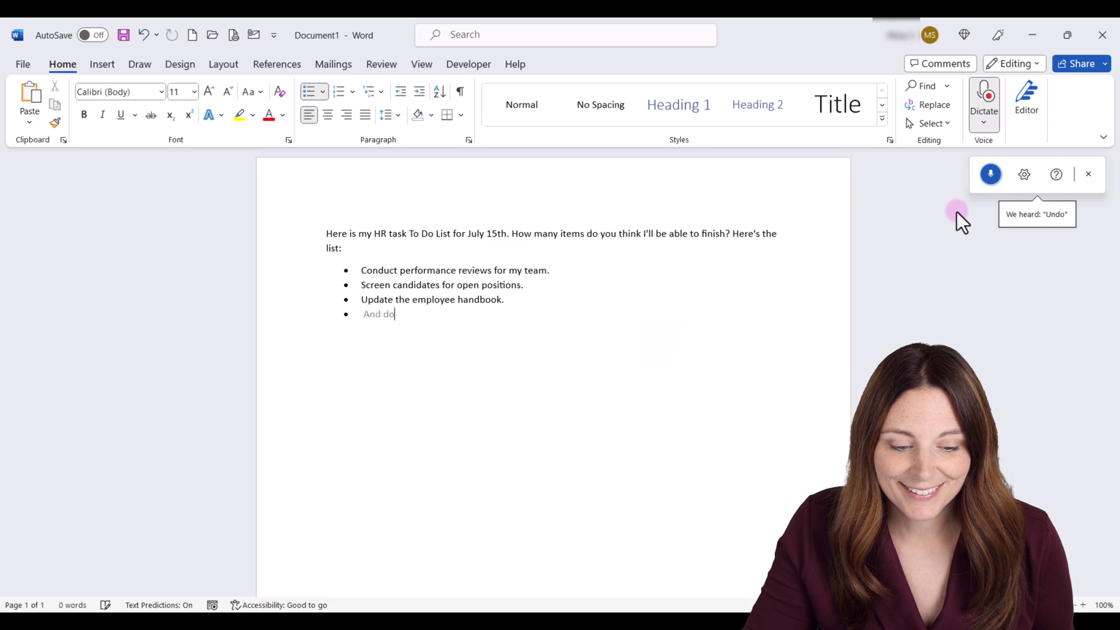
{"action": "left_click", "coordinate": [992, 176]}
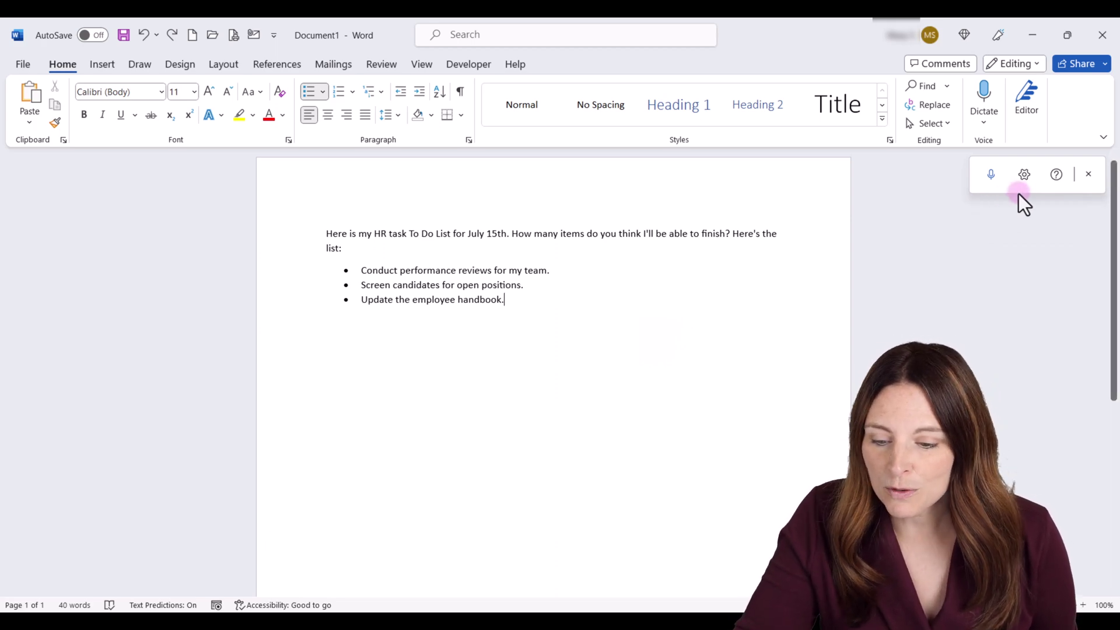
Step: Open the dictation Help pane and expand the Punctuation voice commands
{"action": "left_click", "coordinate": [1056, 175]}
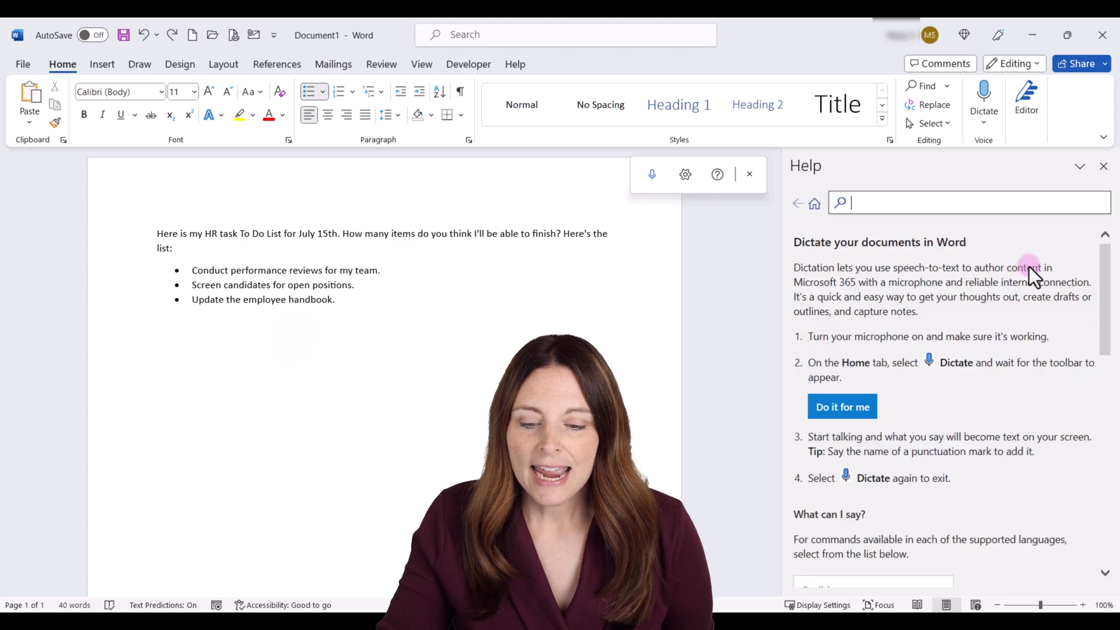
{"action": "scroll", "coordinate": [1015, 309], "scroll_direction": "down", "scroll_amount": 2}
{"action": "scroll", "coordinate": [1007, 327], "scroll_direction": "down", "scroll_amount": 3}
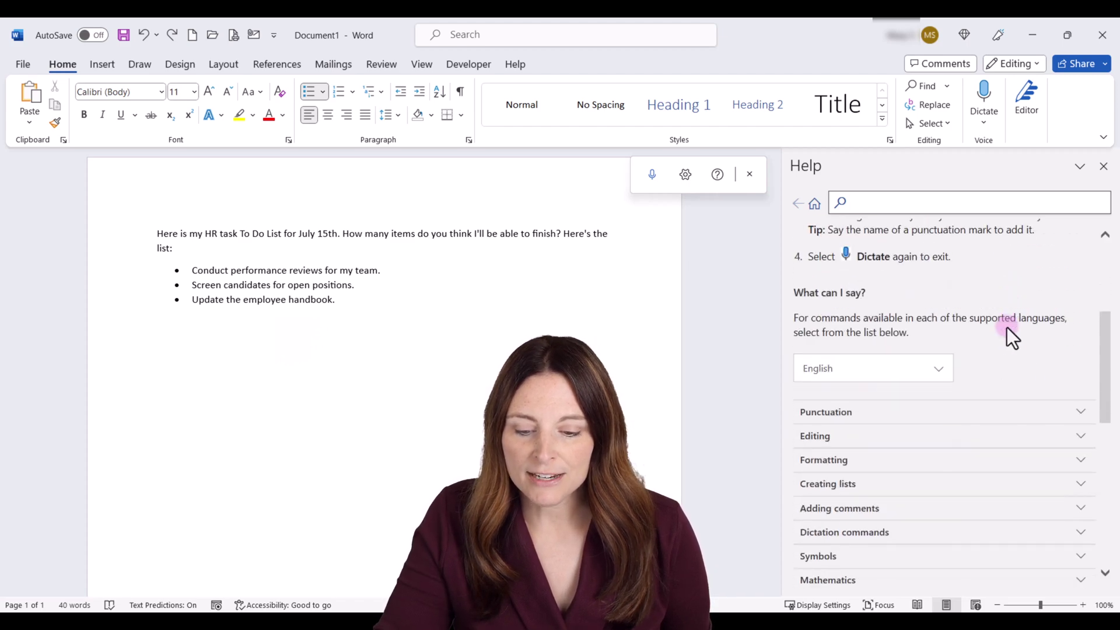
{"action": "left_click", "coordinate": [854, 357]}
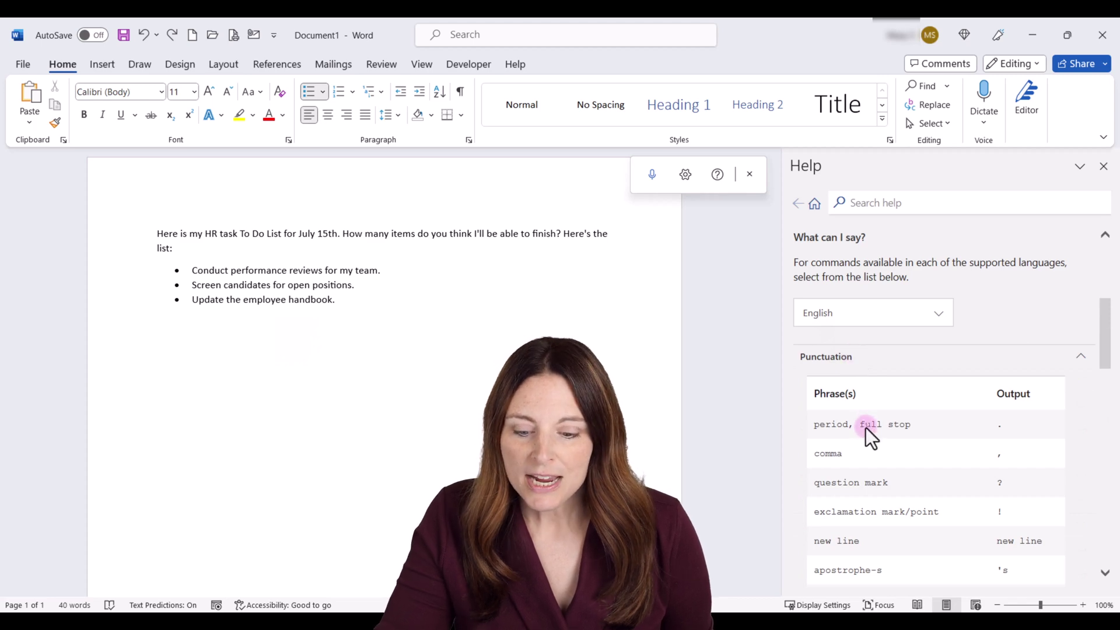
Step: Expand the Editing voice commands, then bring up the blank new Outlook message
{"action": "scroll", "coordinate": [865, 429], "scroll_direction": "down", "scroll_amount": 1}
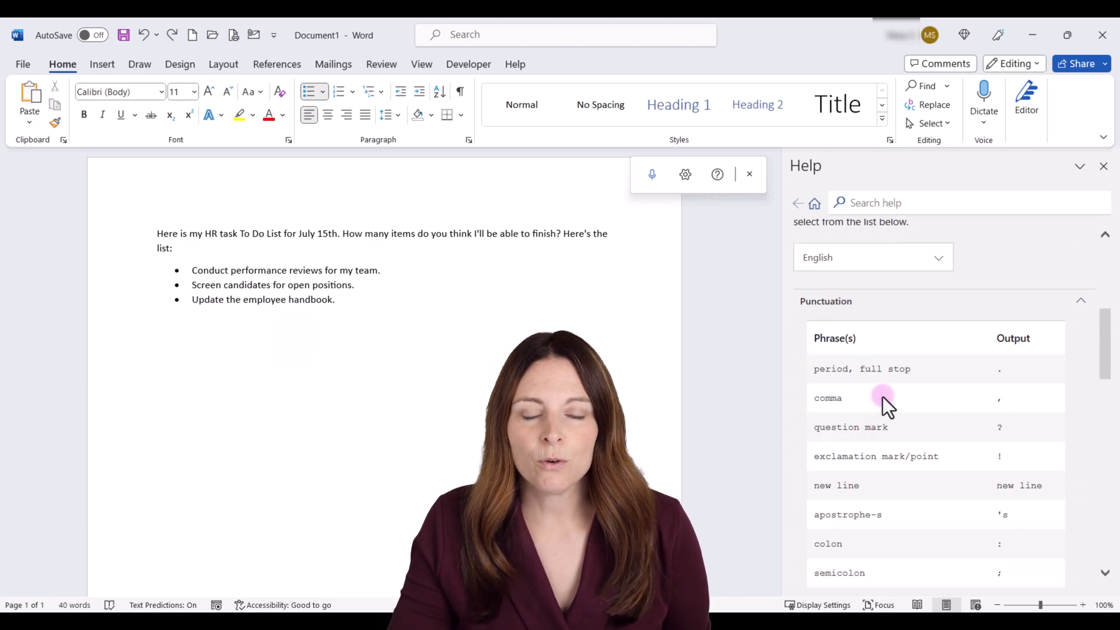
{"action": "scroll", "coordinate": [883, 396], "scroll_direction": "down", "scroll_amount": 8}
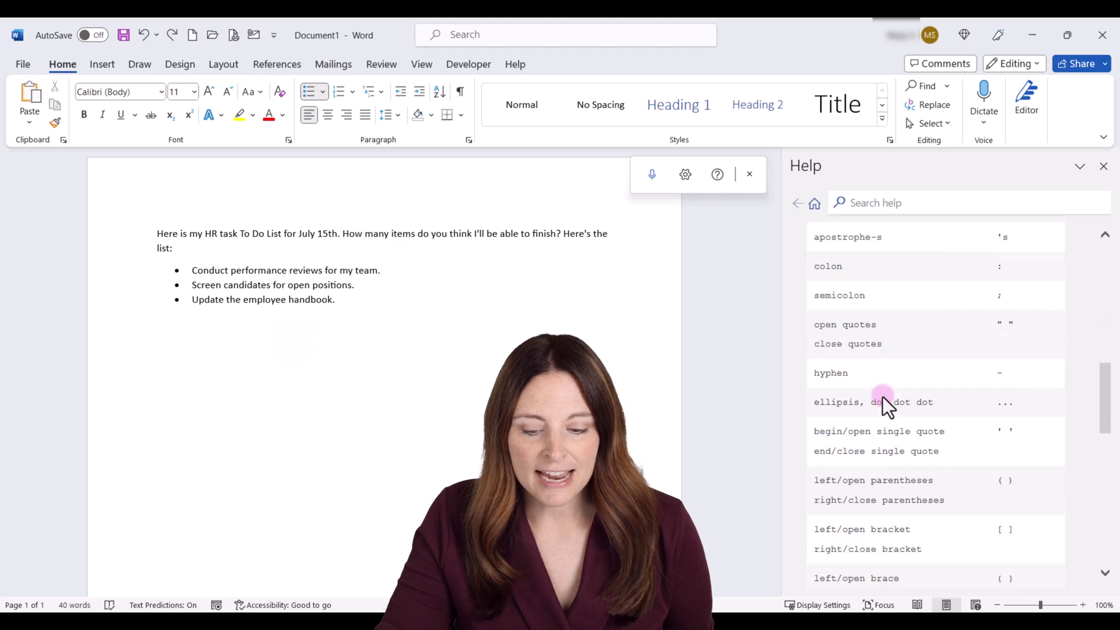
{"action": "scroll", "coordinate": [882, 399], "scroll_direction": "down", "scroll_amount": 2}
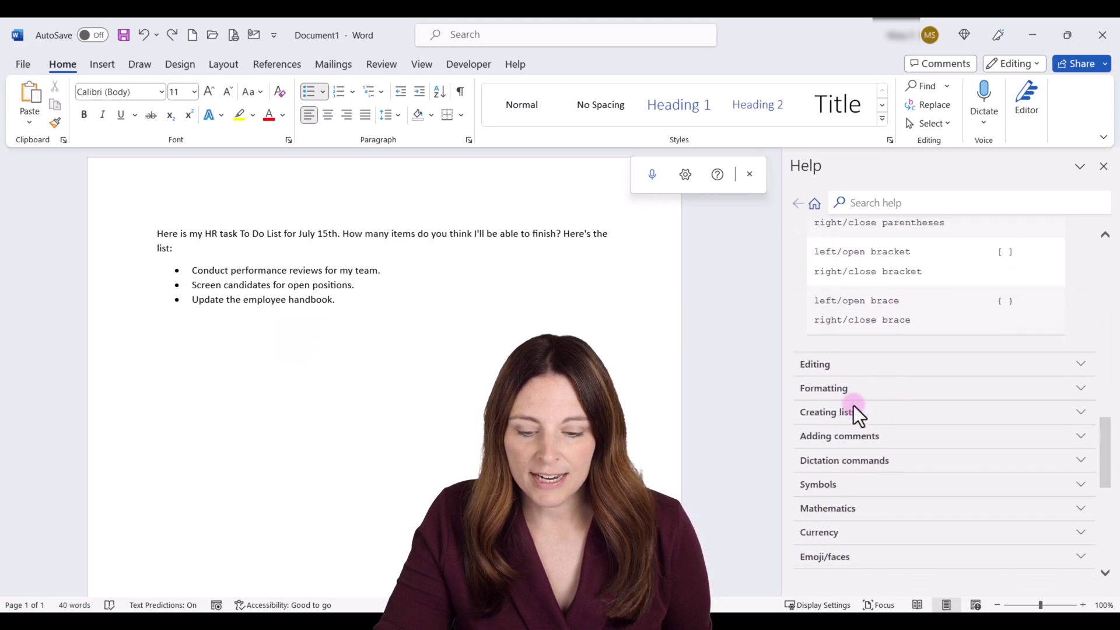
{"action": "left_click", "coordinate": [843, 364]}
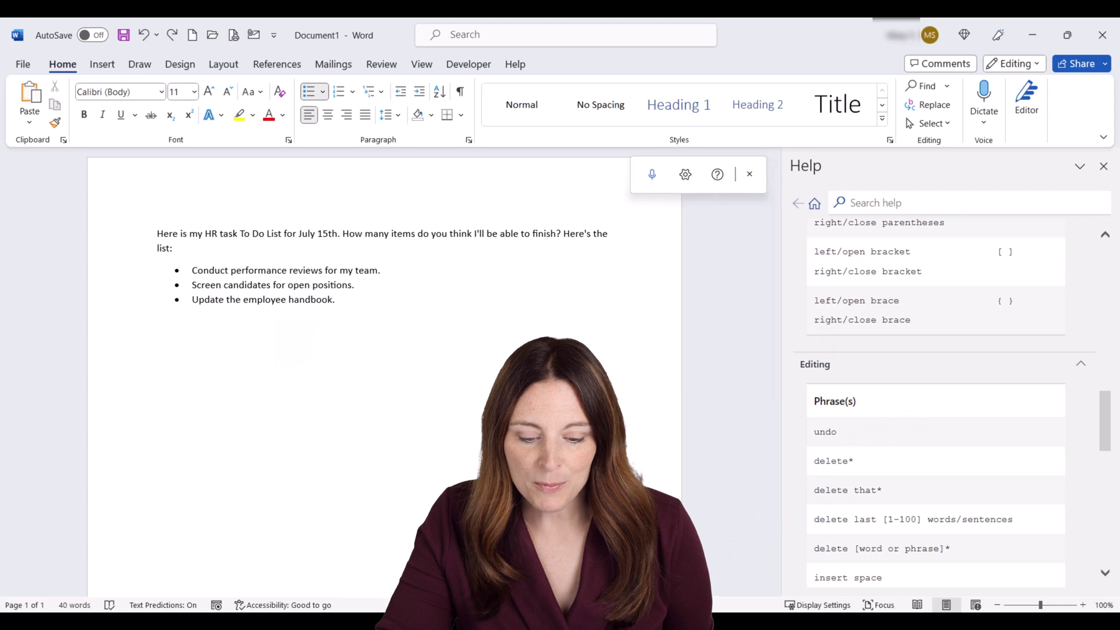
{"action": "mouse_move", "coordinate": [747, 629]}
{"action": "left_click", "coordinate": [716, 576]}
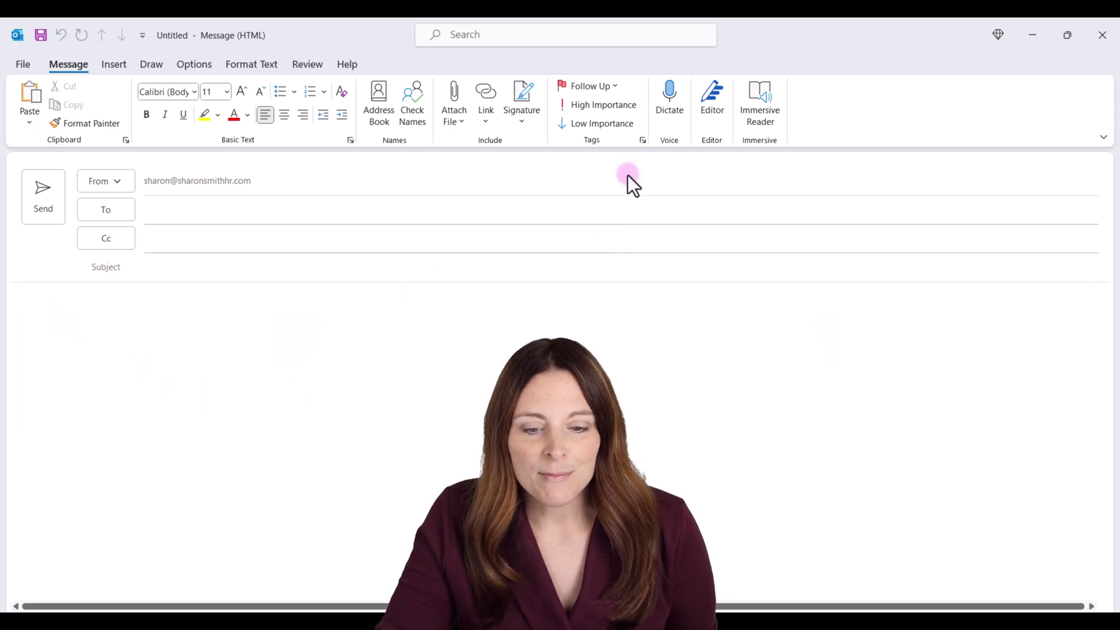
Step: Dictate a sentence ending 'as it hears you speak' into the Outlook message body, then stop
{"action": "left_click", "coordinate": [672, 116]}
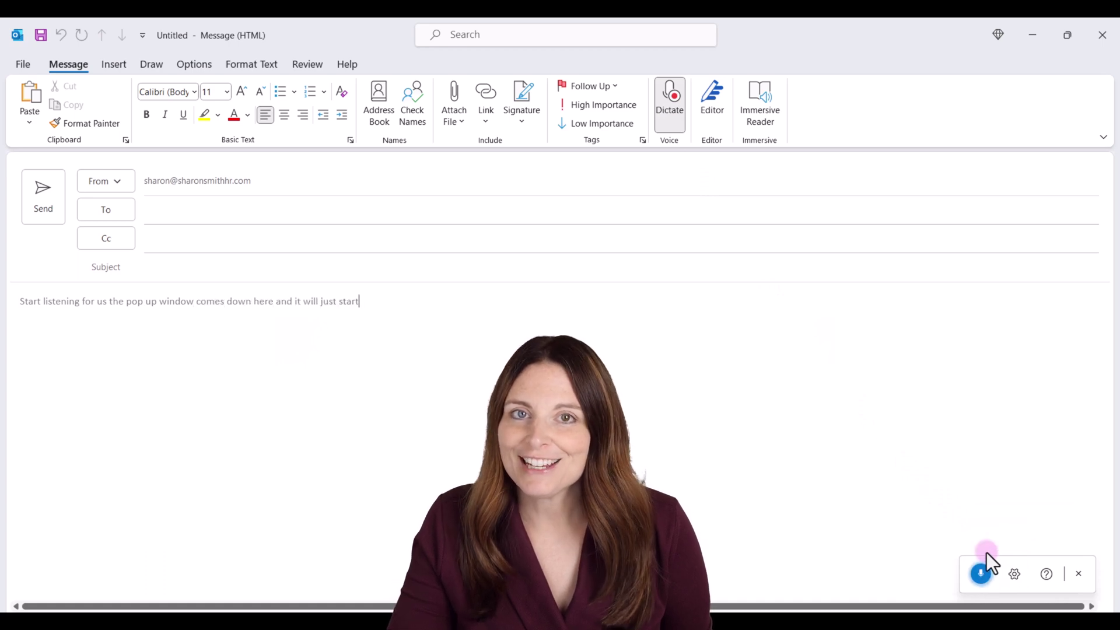
{"action": "left_click", "coordinate": [984, 577]}
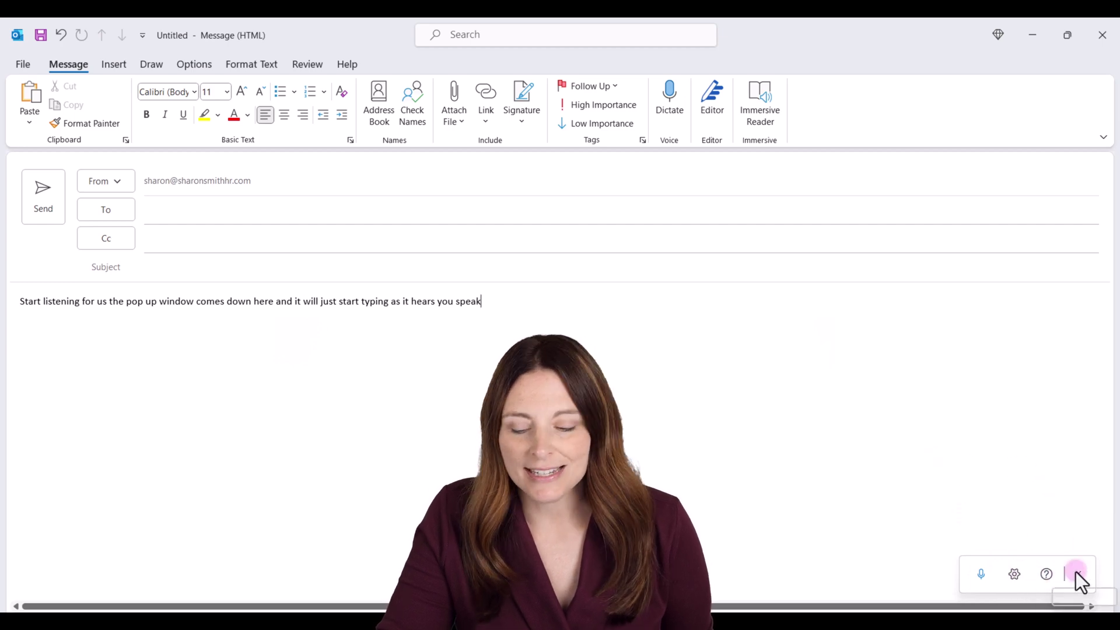
Step: In PowerPoint, draw an empty text box across the slide's top and check the Dictate language list
{"action": "mouse_move", "coordinate": [788, 626]}
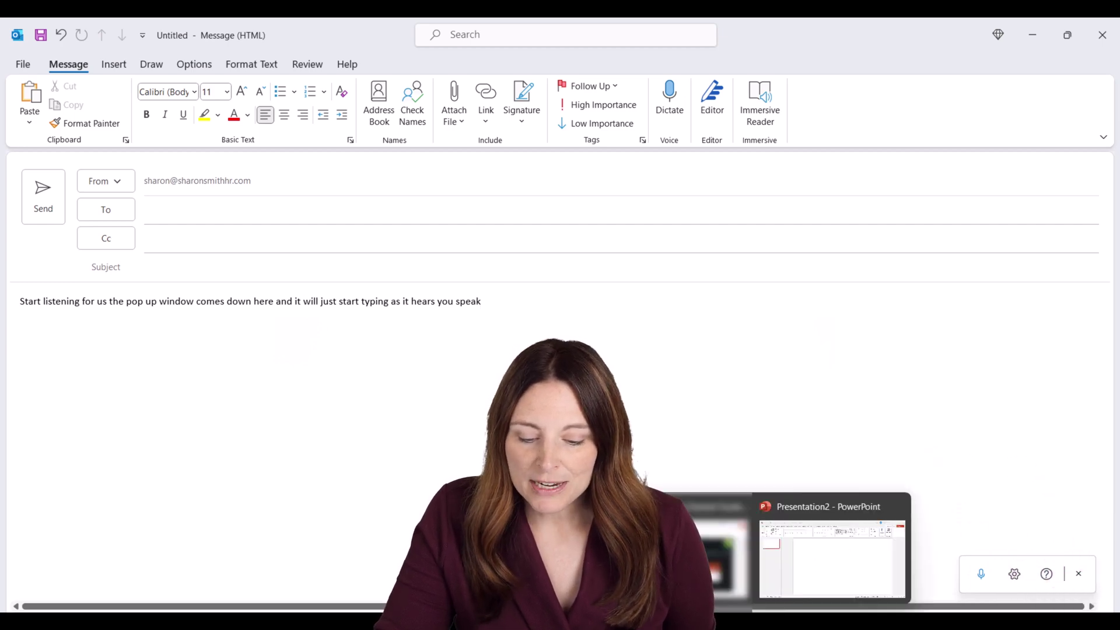
{"action": "left_click", "coordinate": [796, 573]}
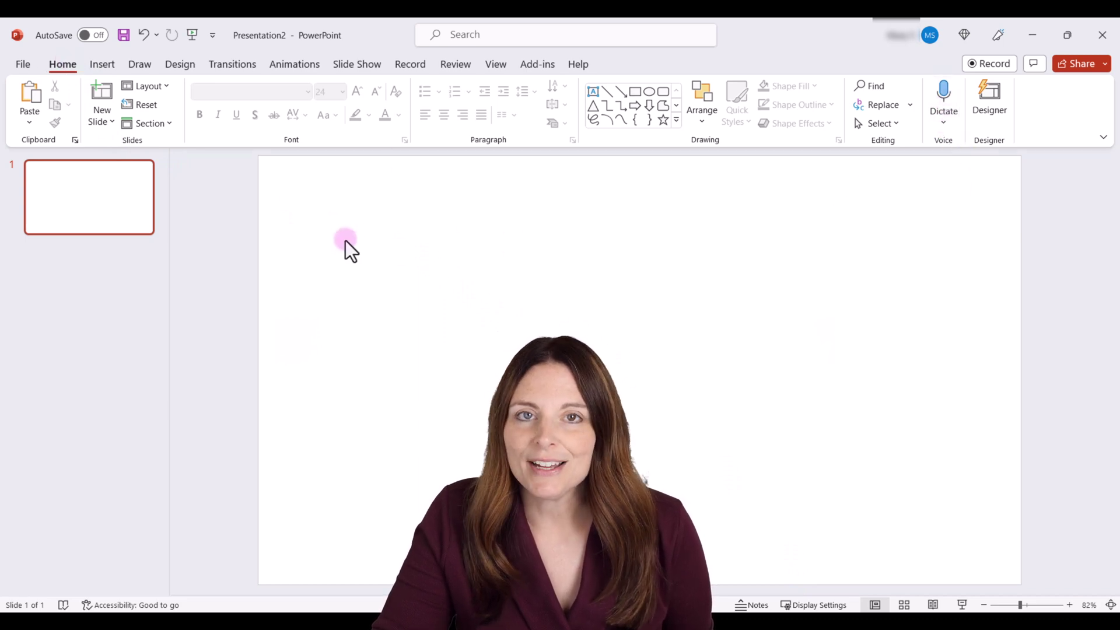
{"action": "left_click", "coordinate": [107, 65]}
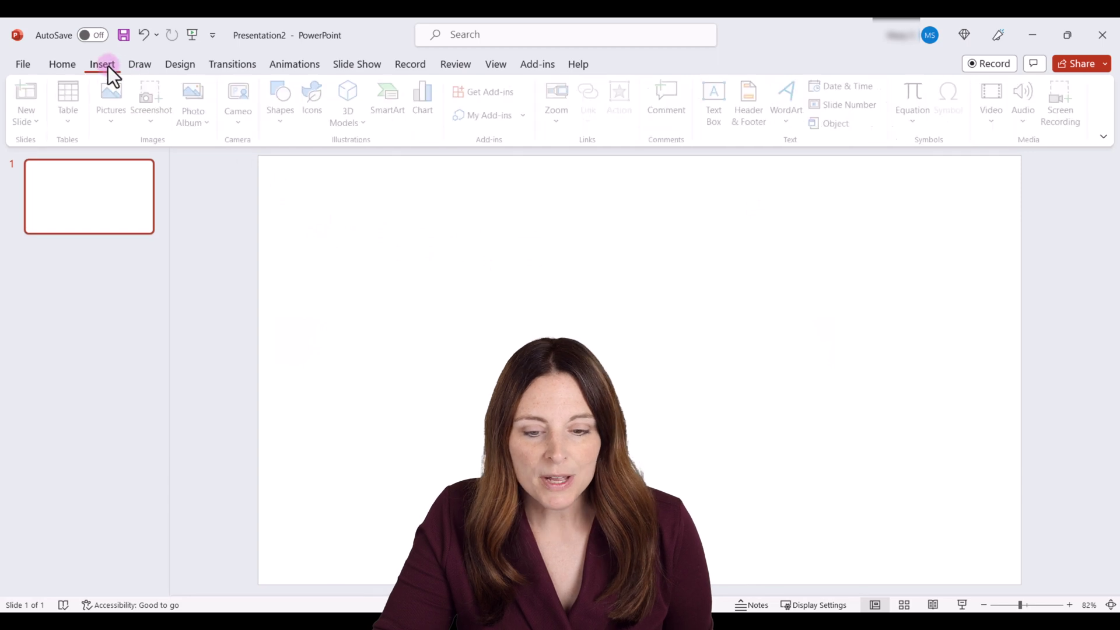
{"action": "left_click", "coordinate": [721, 124]}
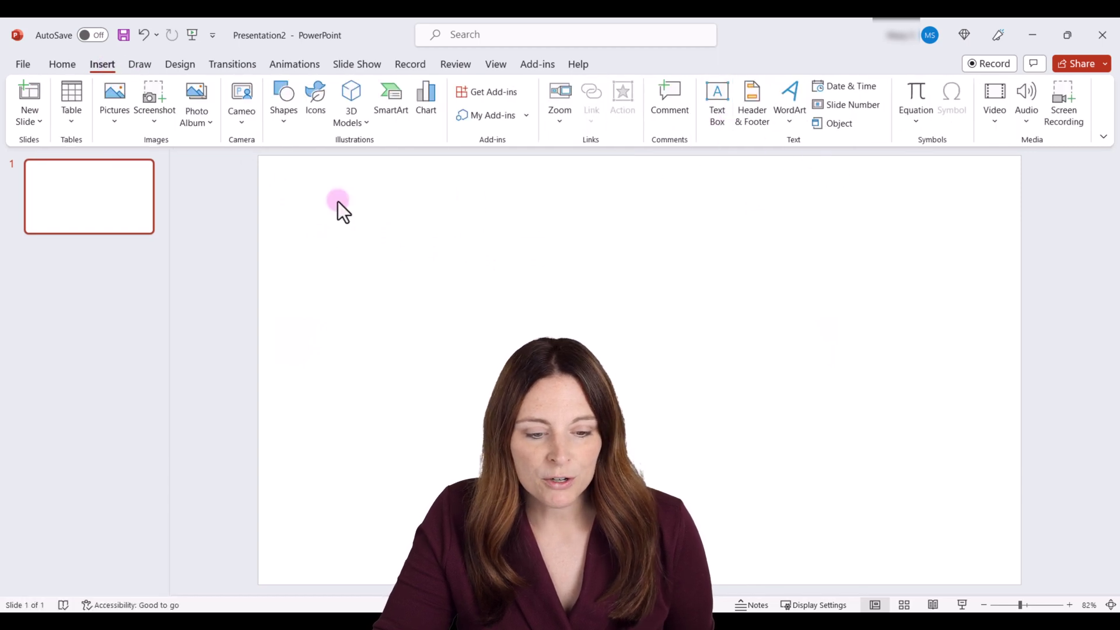
{"action": "left_click_drag", "start_coordinate": [338, 200], "coordinate": [748, 285]}
{"action": "key", "text": "Escape"}
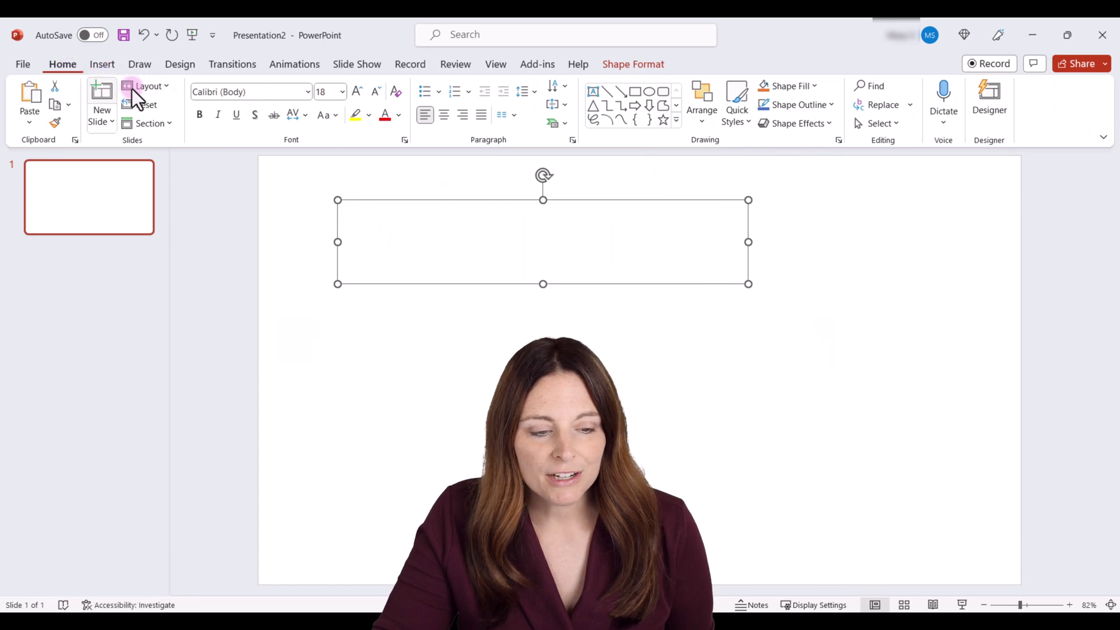
{"action": "left_click", "coordinate": [944, 124]}
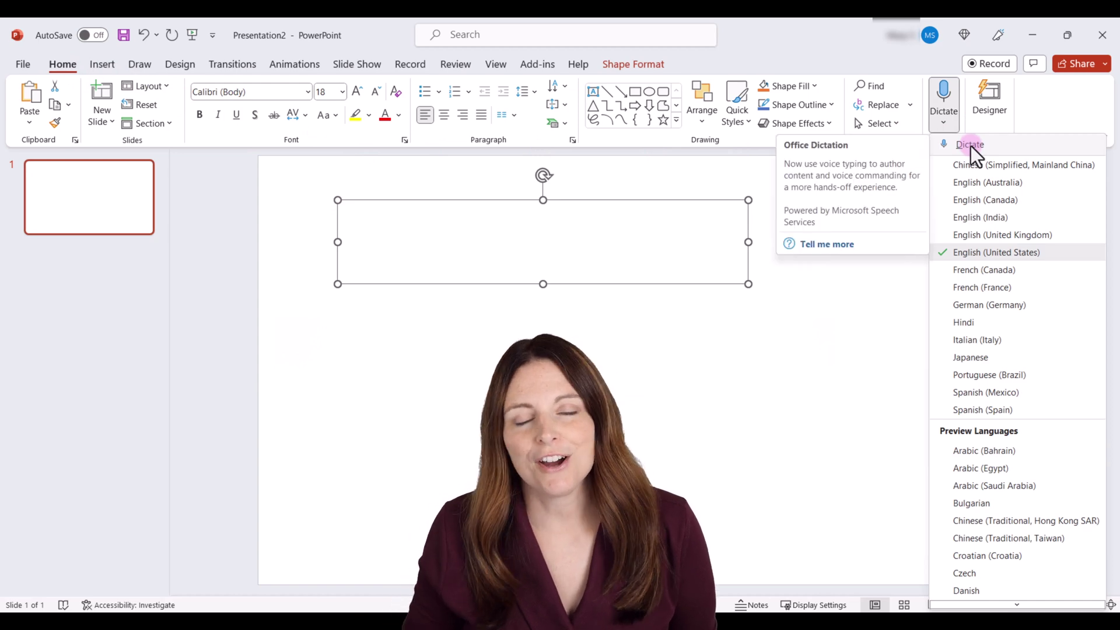
{"action": "left_click", "coordinate": [393, 223]}
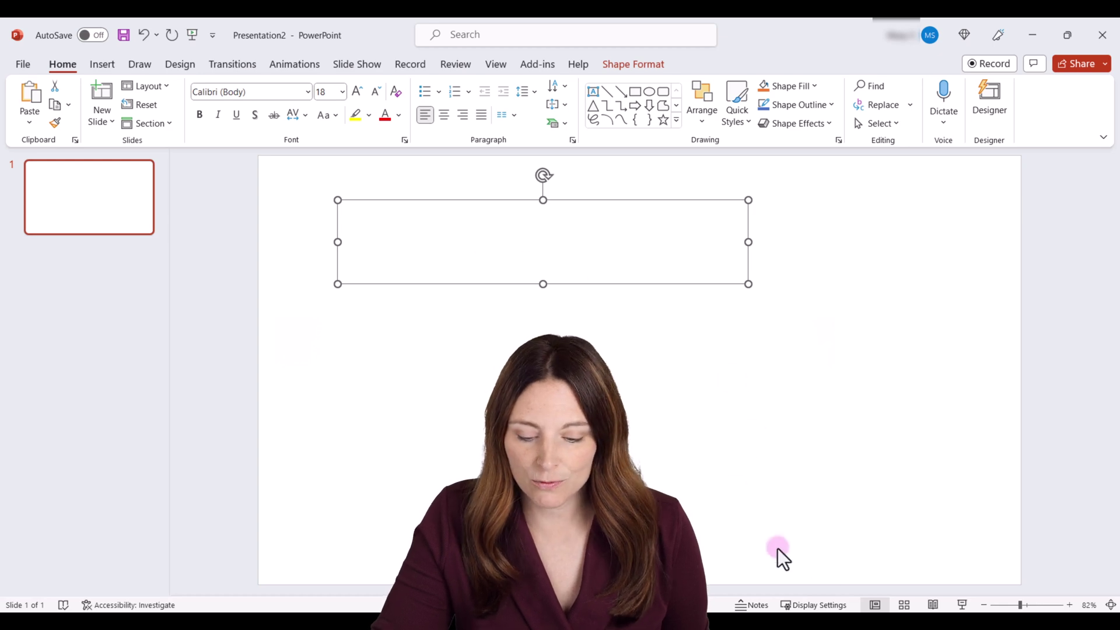
Step: In Google Docs, turn on Voice typing from the Tools menu and open its help
{"action": "mouse_move", "coordinate": [850, 619]}
{"action": "left_click", "coordinate": [853, 571]}
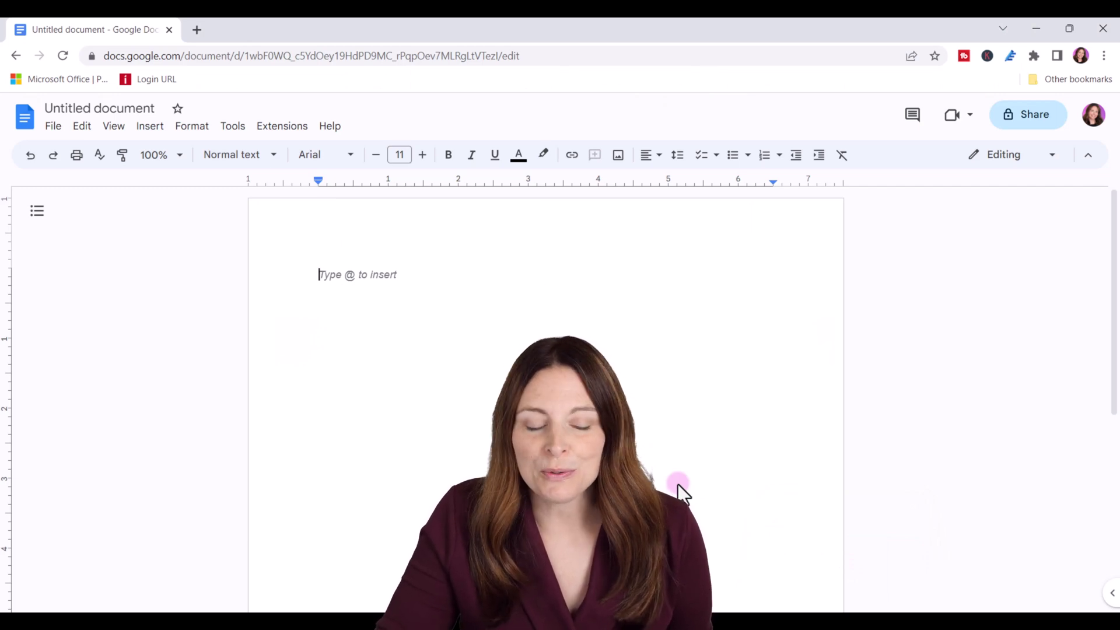
{"action": "left_click", "coordinate": [240, 128]}
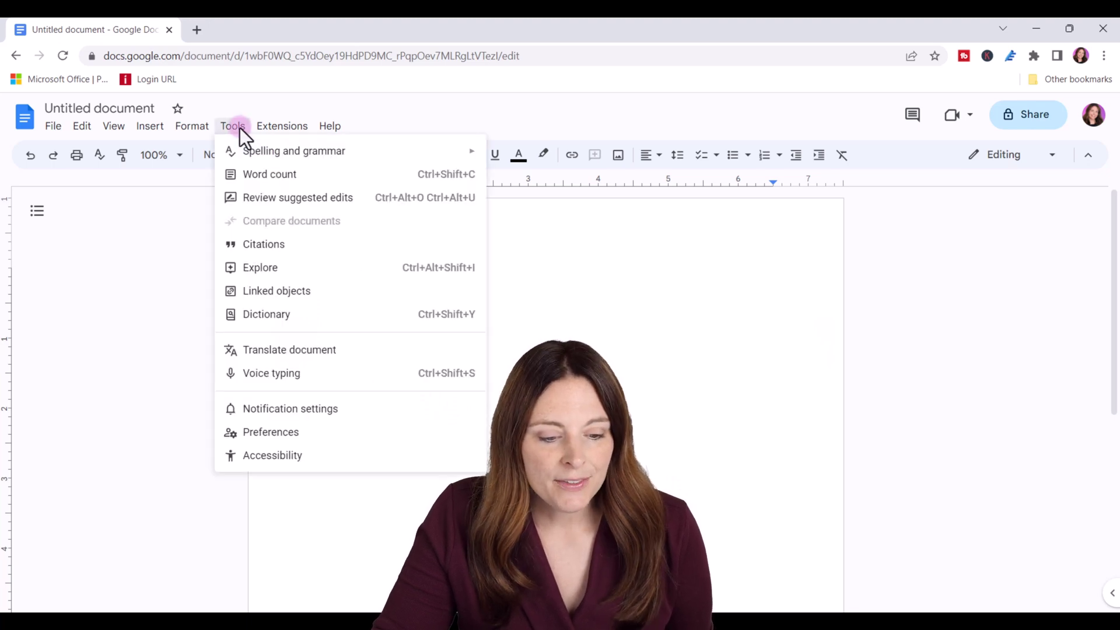
{"action": "left_click", "coordinate": [312, 372]}
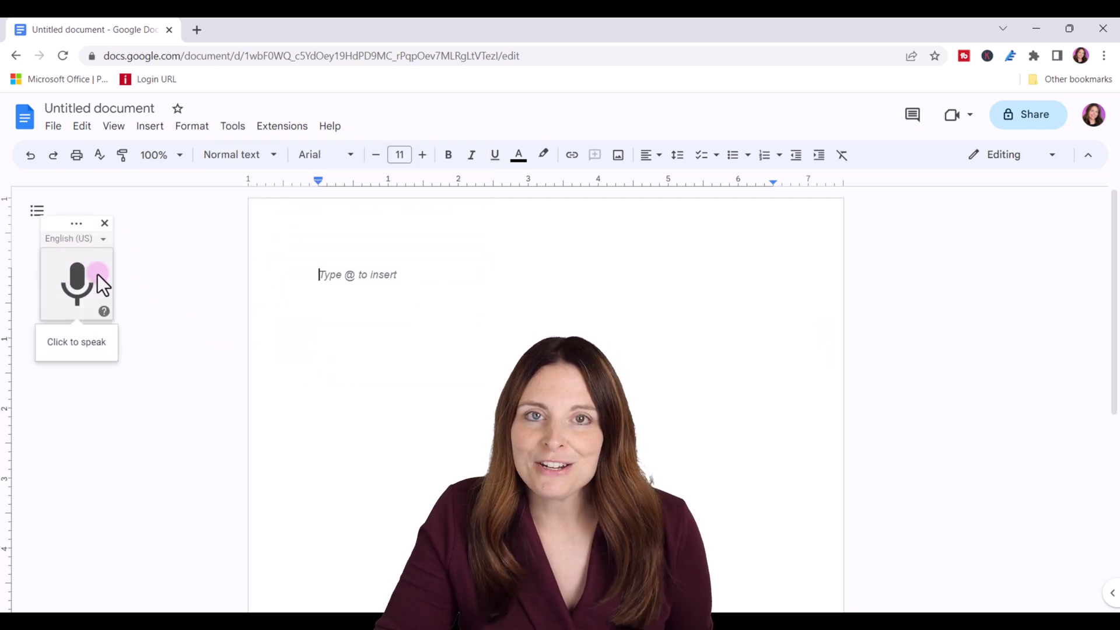
{"action": "left_click", "coordinate": [104, 312]}
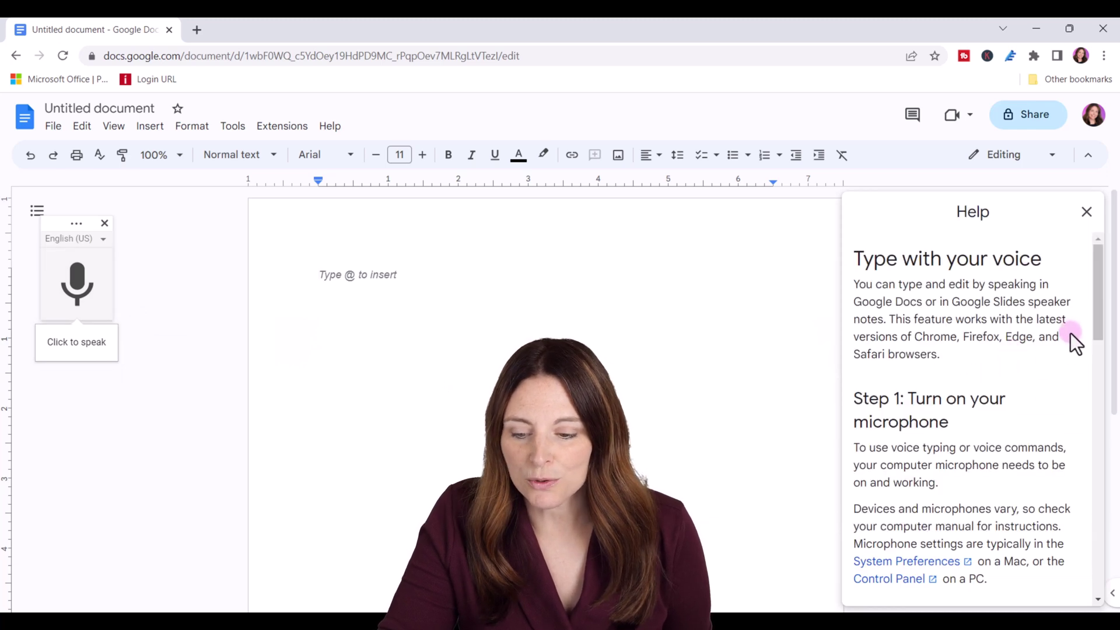
Step: Voice-type 'And it will listen and start typing everything that you say.' into the document
{"action": "left_click_drag", "start_coordinate": [1091, 308], "coordinate": [1098, 420]}
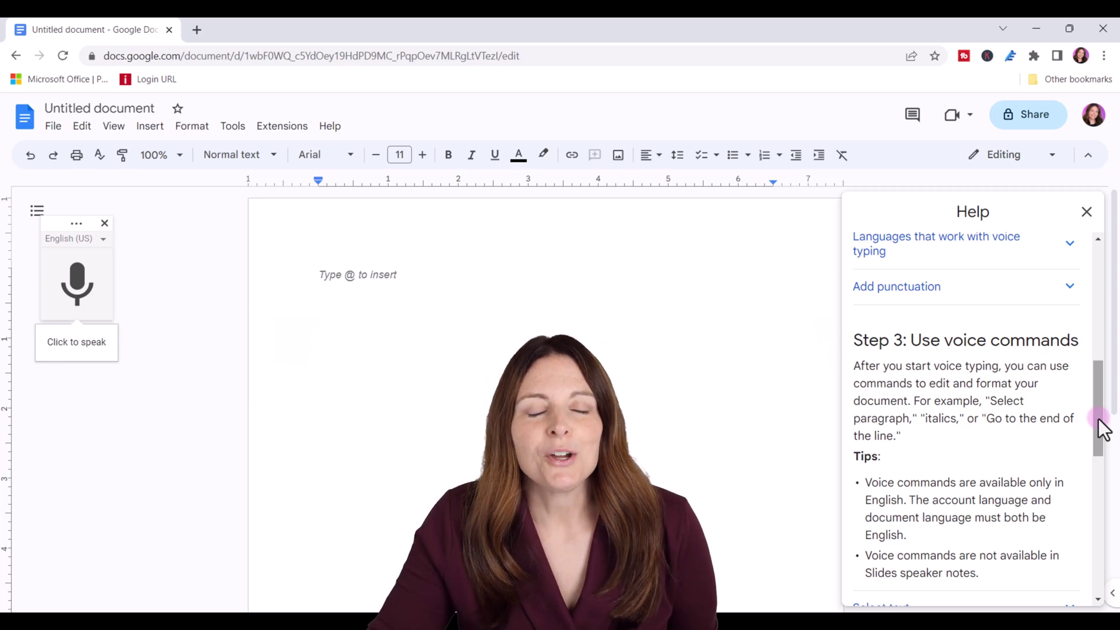
{"action": "left_click", "coordinate": [77, 280]}
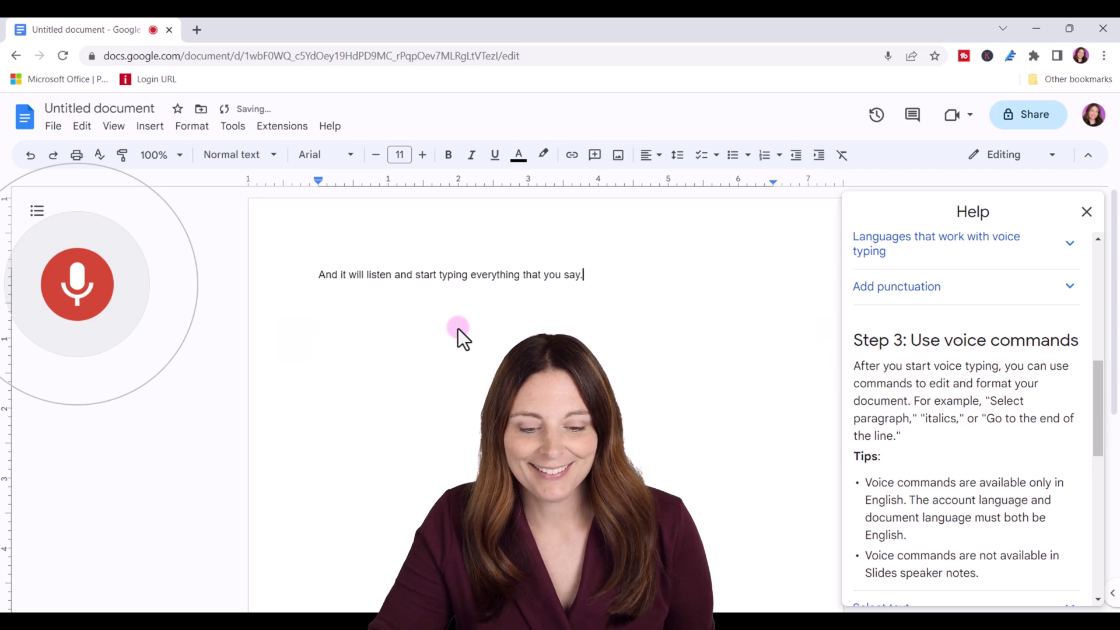
{"action": "left_click", "coordinate": [88, 280]}
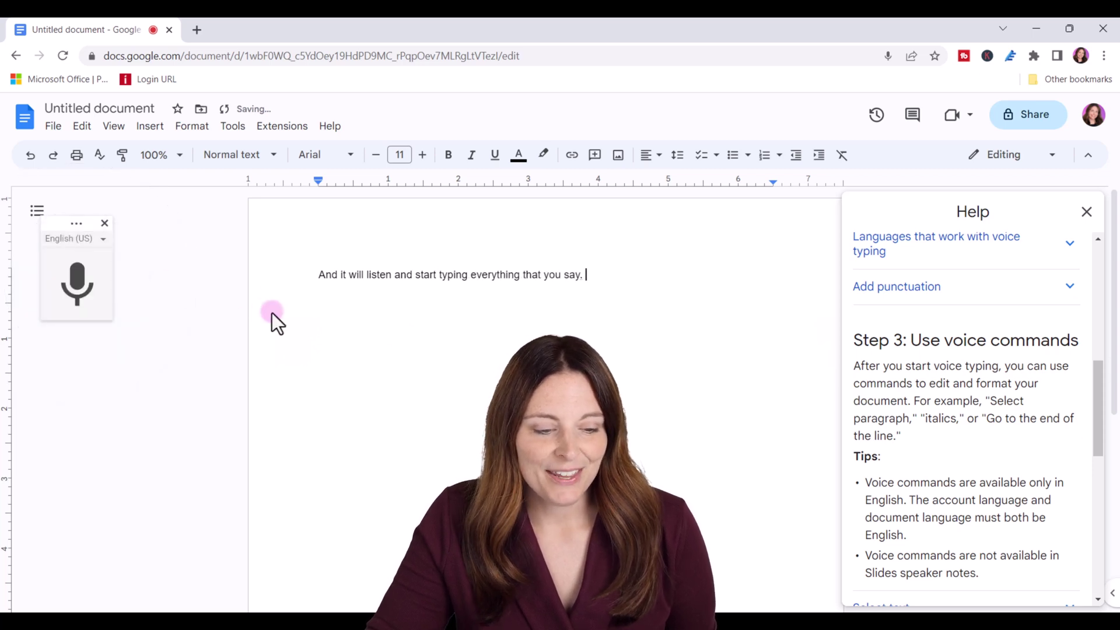